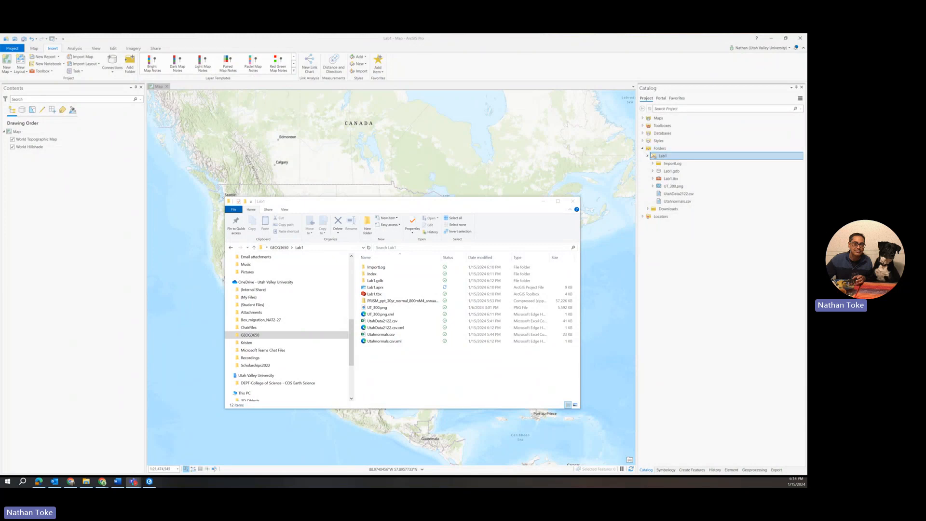
Check the product version and software update information, and return to the map
right_click(654, 155)
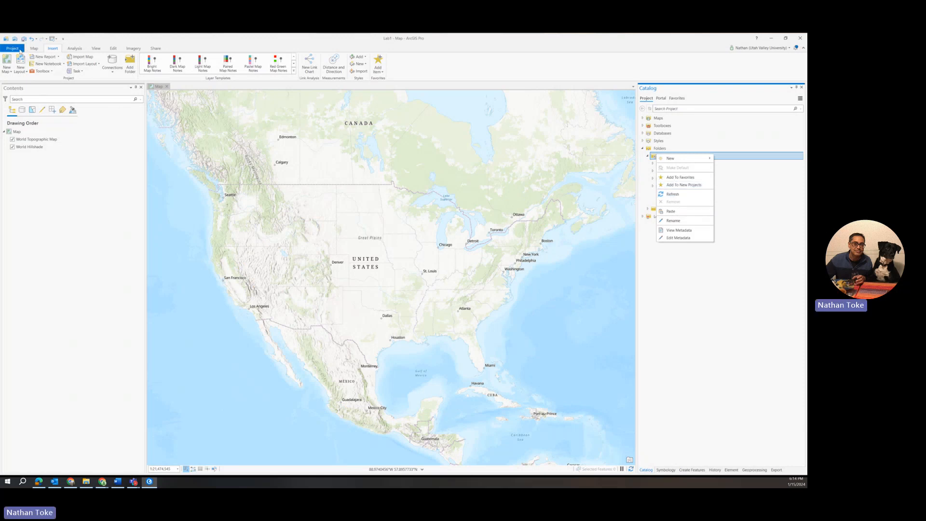
click(14, 48)
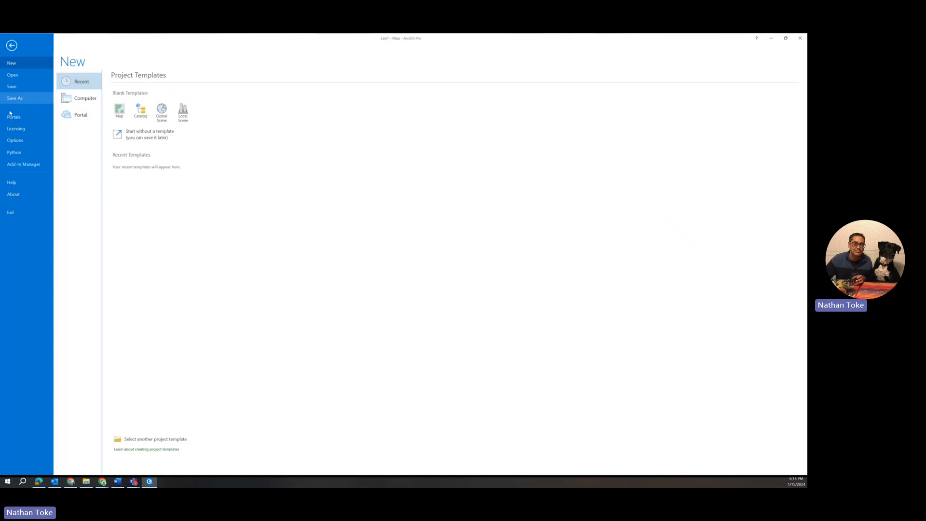
click(9, 193)
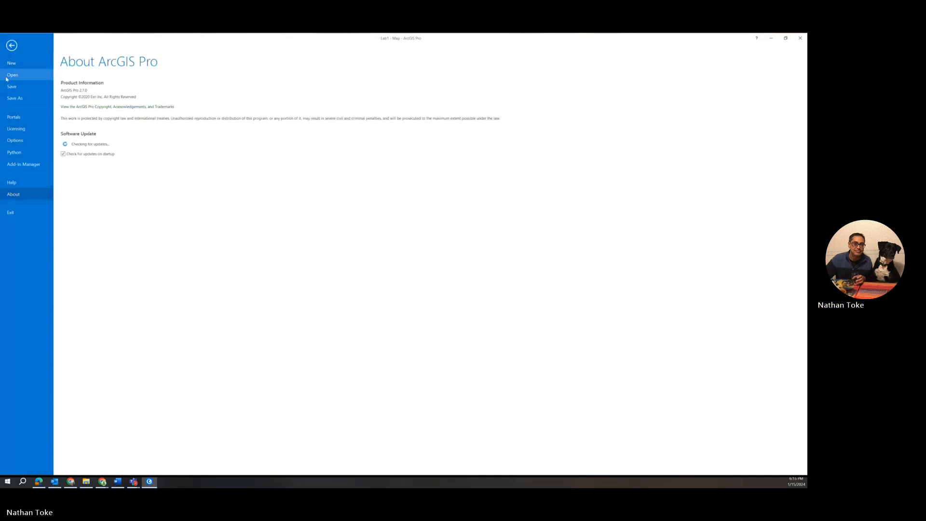
click(12, 47)
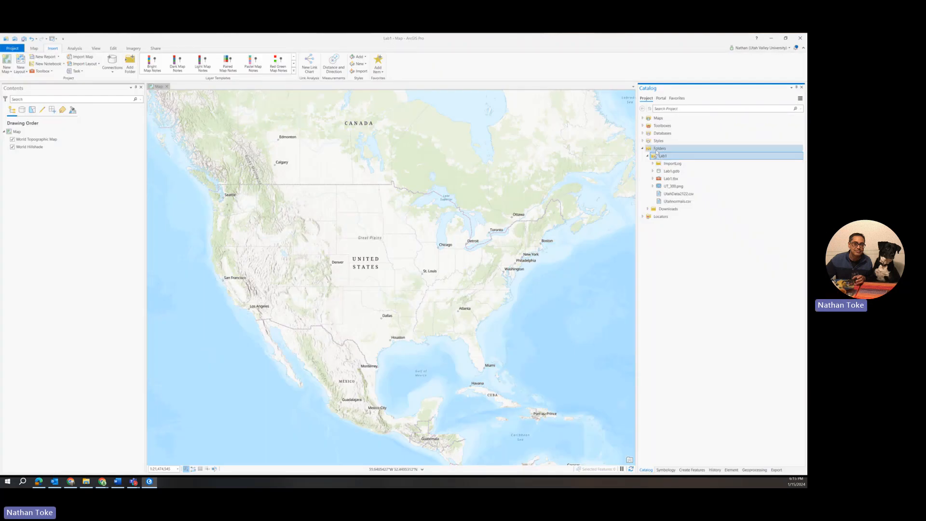
View the metadata of the Lab1 folder connection
right_click(659, 158)
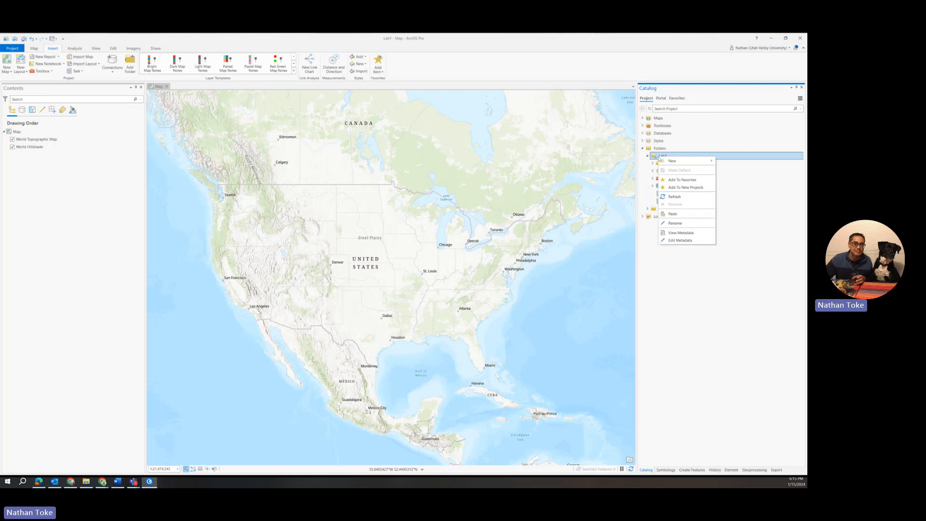
click(687, 235)
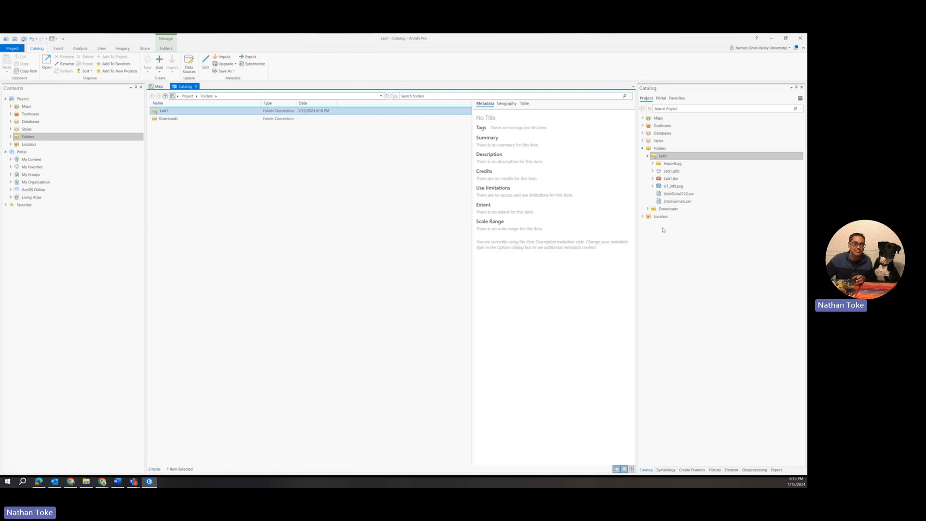
right_click(161, 114)
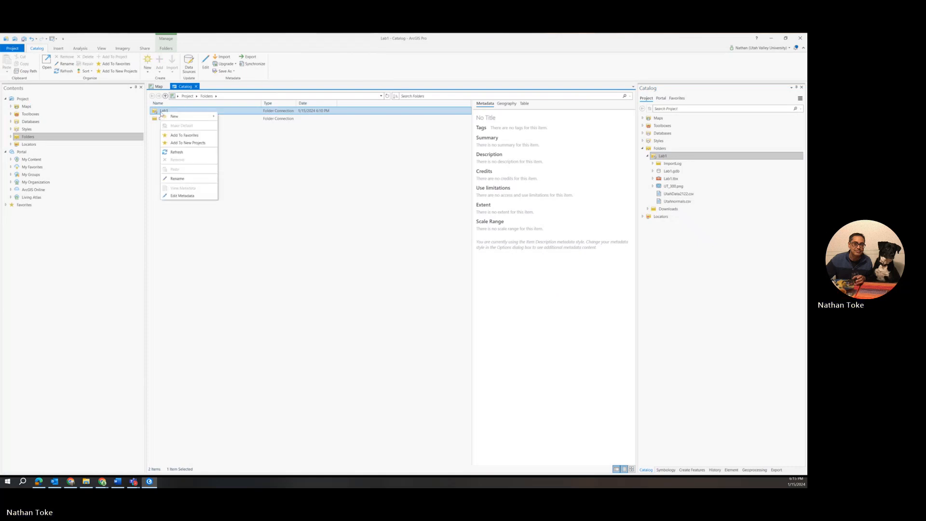
click(655, 149)
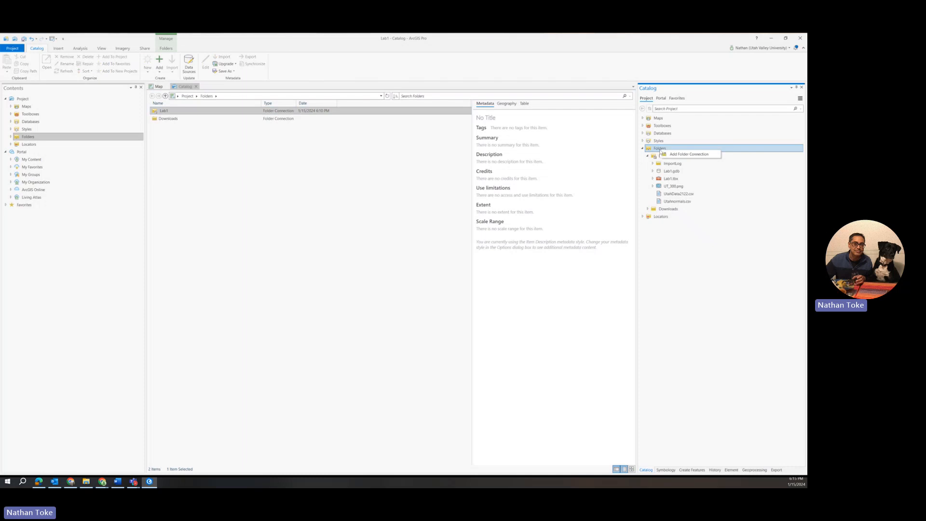
right_click(676, 155)
click(677, 158)
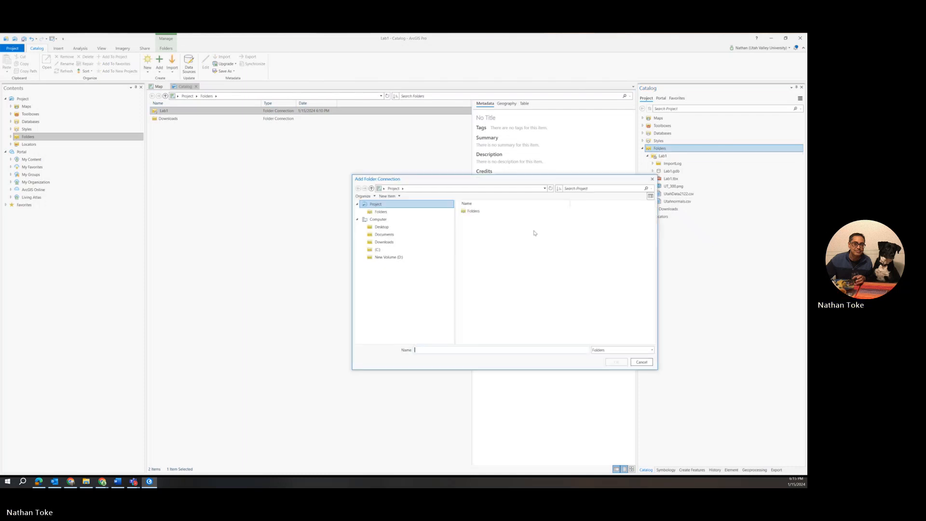
click(414, 219)
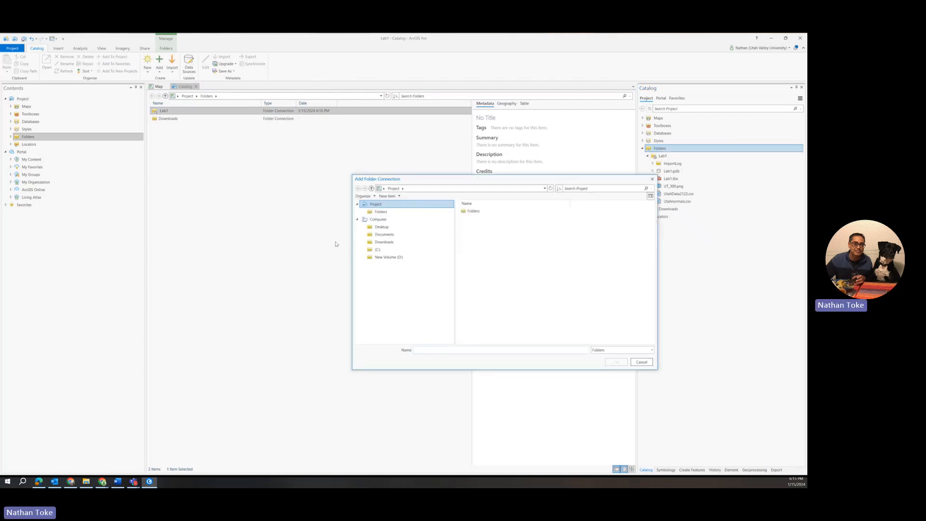
click(369, 258)
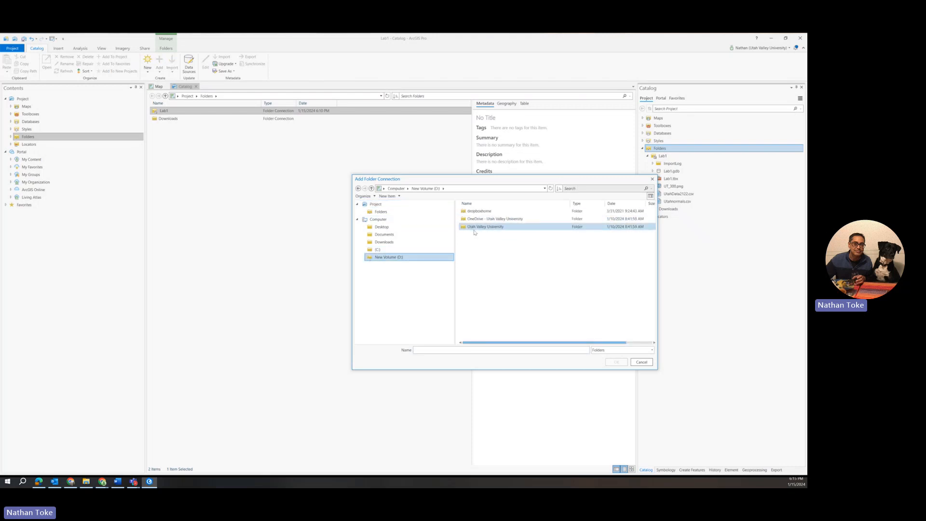
click(652, 179)
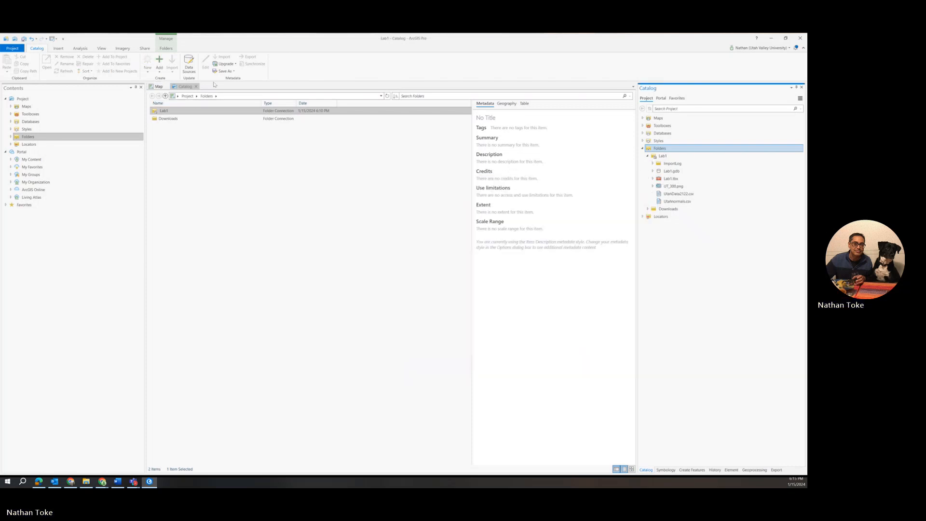
click(195, 86)
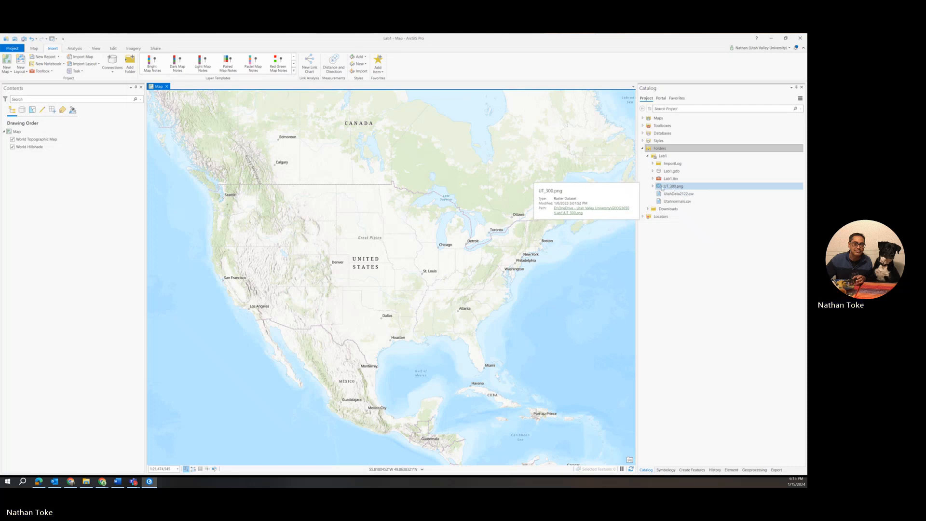
Add the UT_300.png raster from the Lab1 folder to the map and zoom to that layer
click(668, 188)
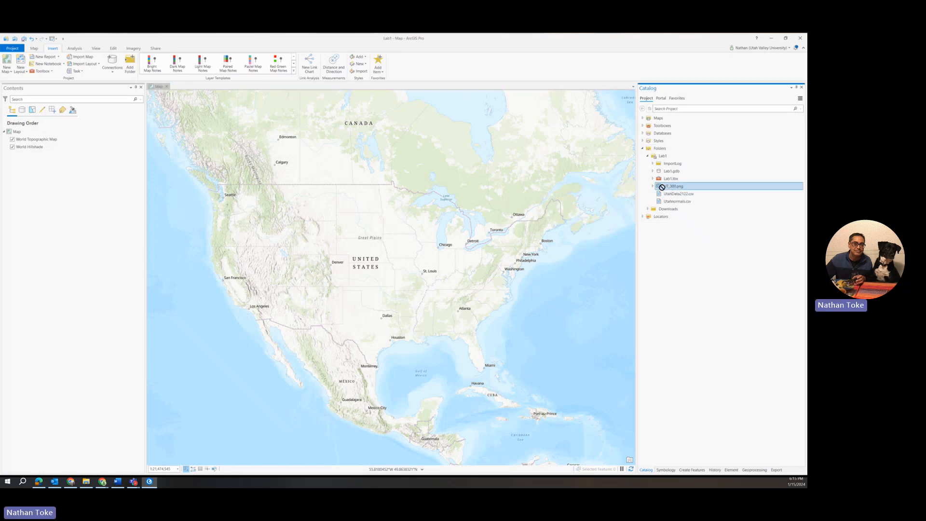
drag(668, 188, 412, 205)
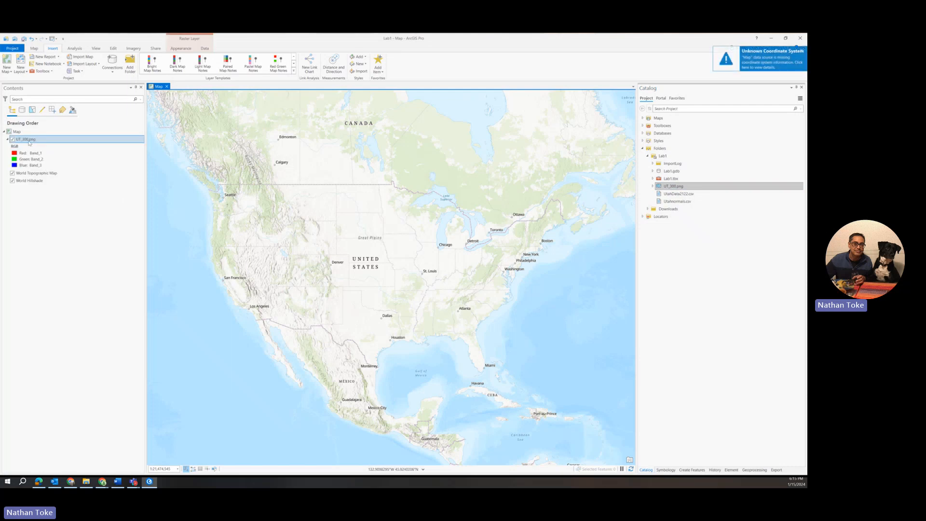
right_click(16, 139)
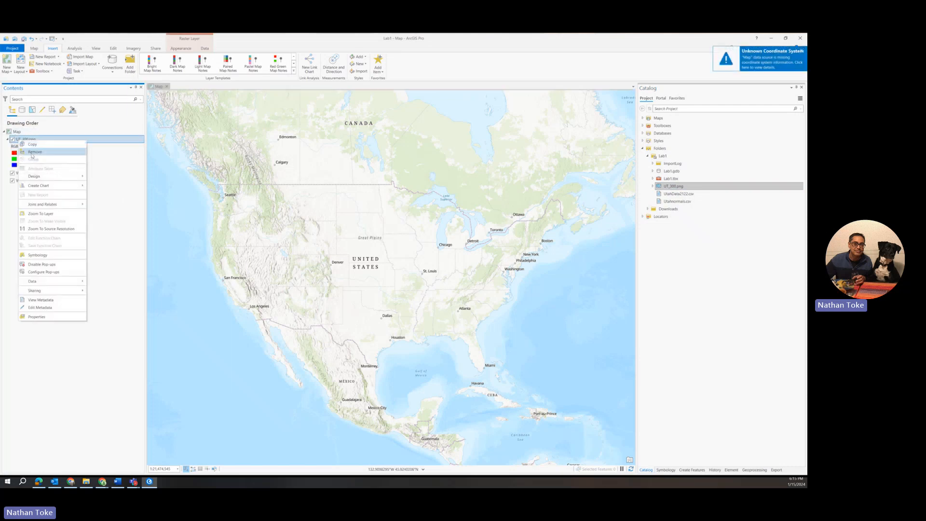
click(40, 214)
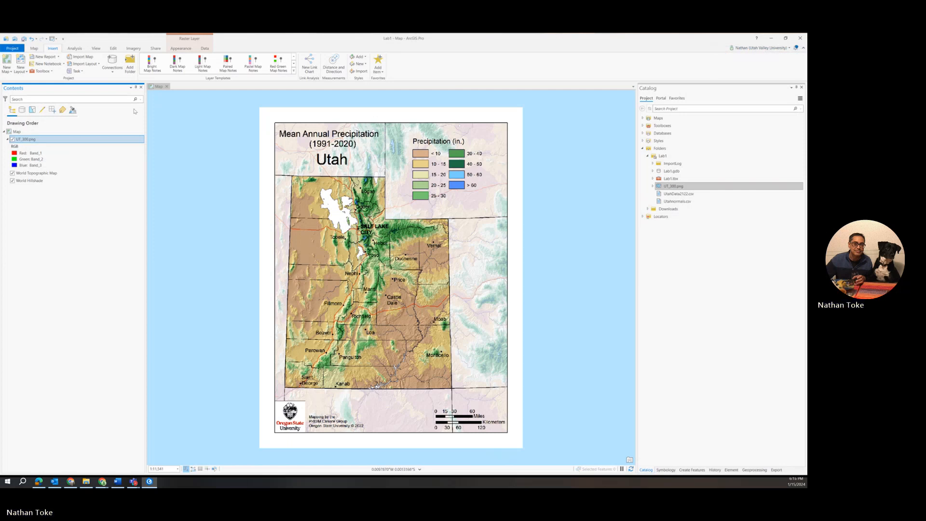
Undo and redo adding the UT_300.png raster, and return the map to its previous extent over North America
click(31, 39)
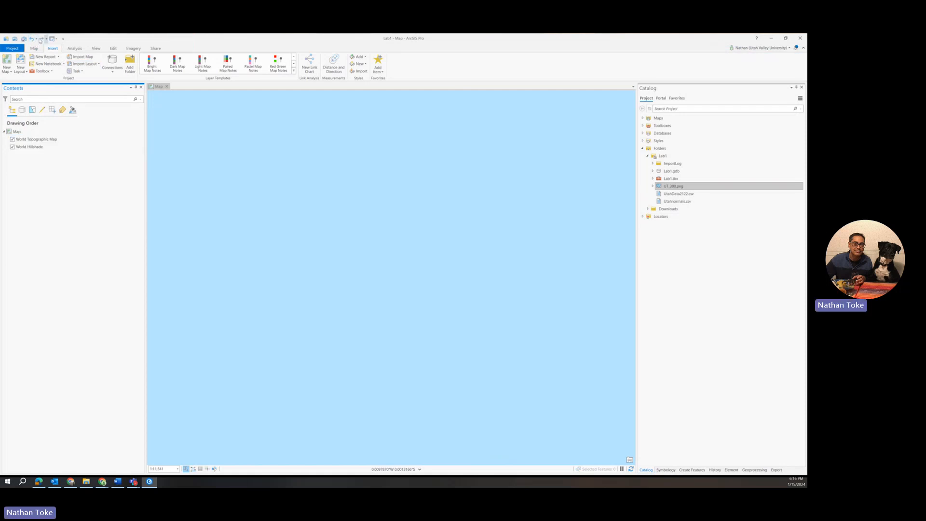
click(41, 39)
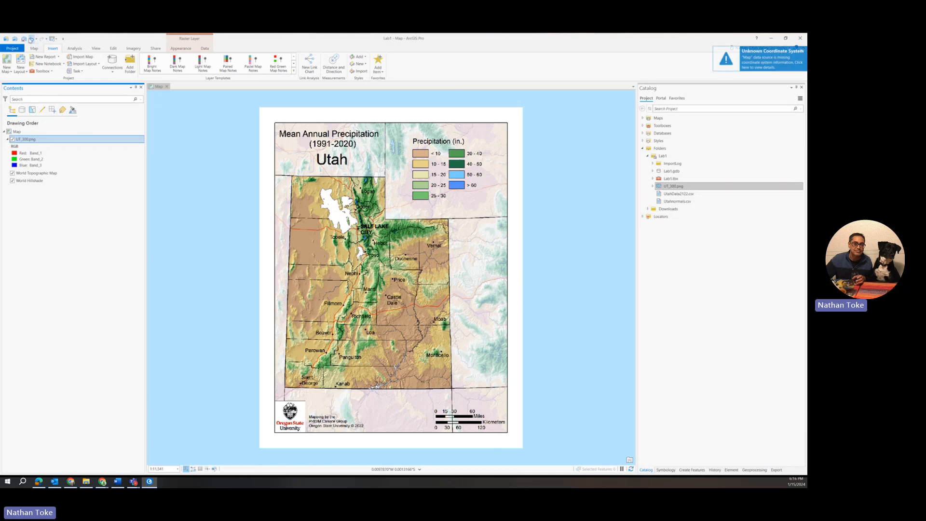
click(32, 49)
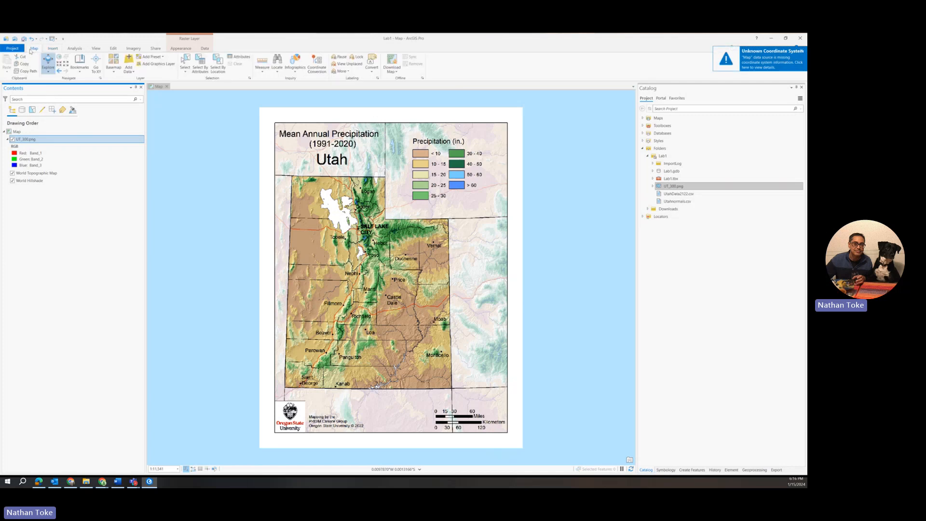
click(59, 71)
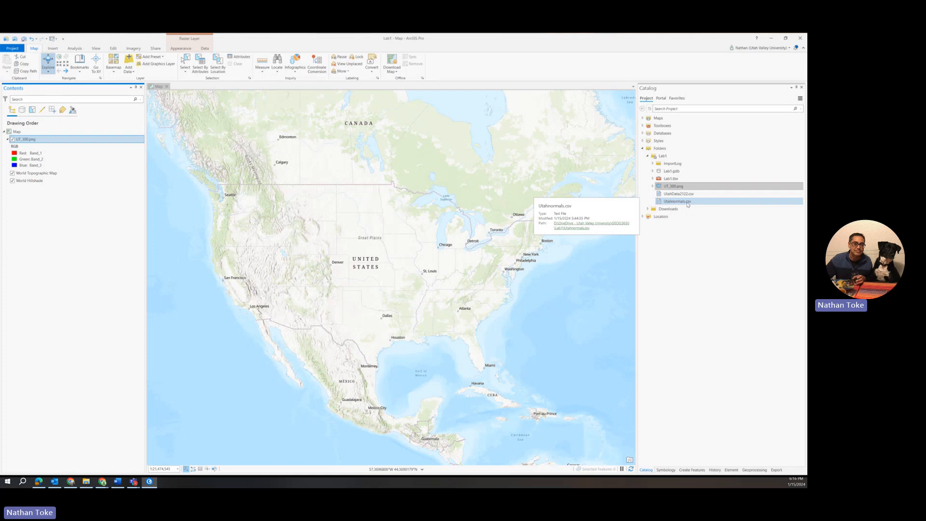
Add Utahnormals.csv and UtahData2122.csv from the Lab1 folder to the map as standalone tables
double_click(688, 202)
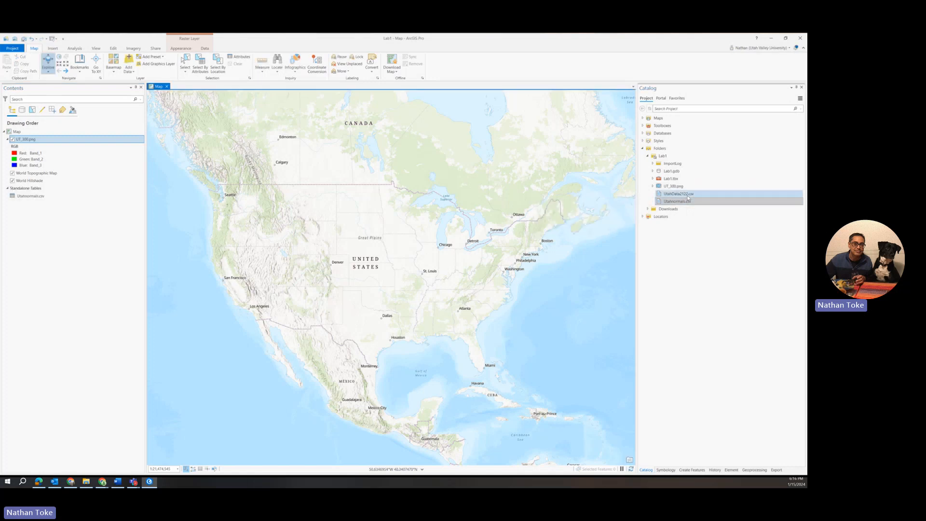
drag(688, 194, 300, 220)
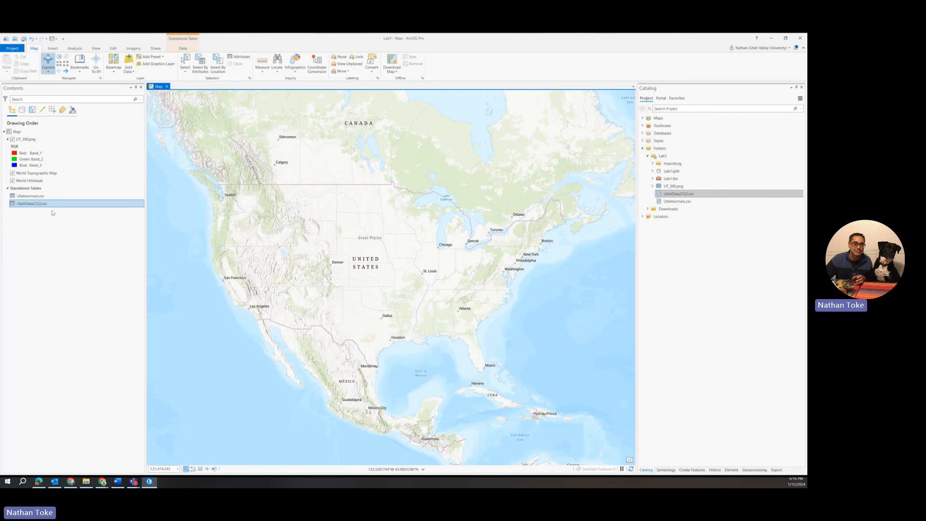
Open the Utahnormals.csv table, enlarge the table view and examine its coordinate and precipitation fields
right_click(32, 197)
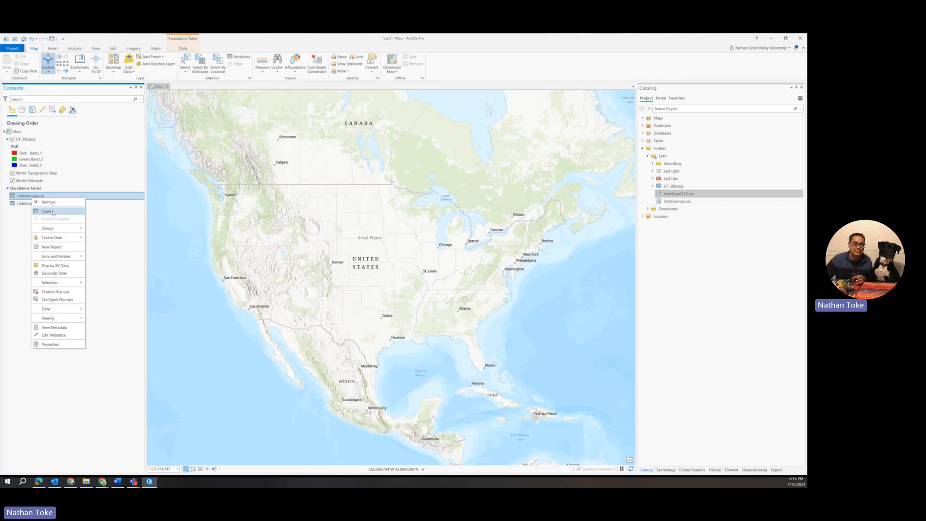
click(53, 212)
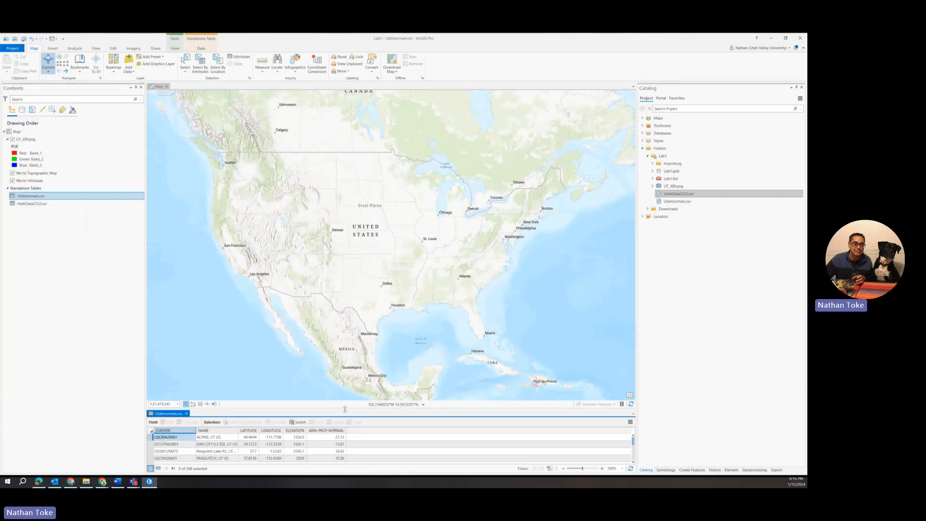
drag(345, 409, 349, 295)
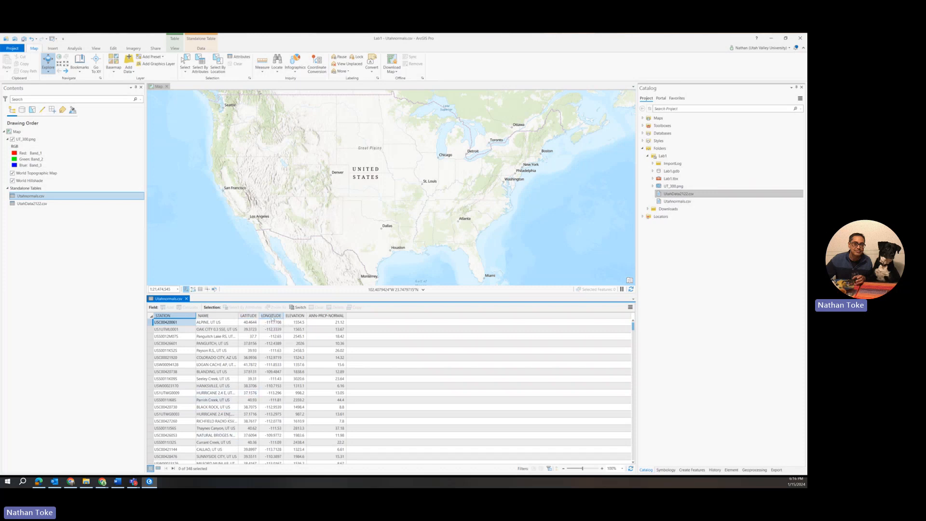
mouse_move(273, 318)
mouse_move(326, 317)
Open the UtahData2122.csv standalone table to examine its yearly precipitation records
click(31, 203)
right_click(31, 204)
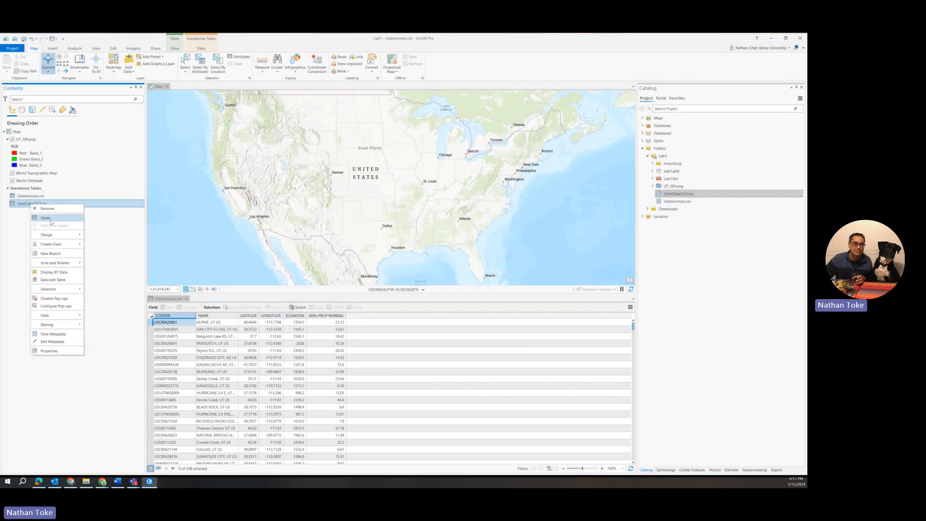
click(48, 219)
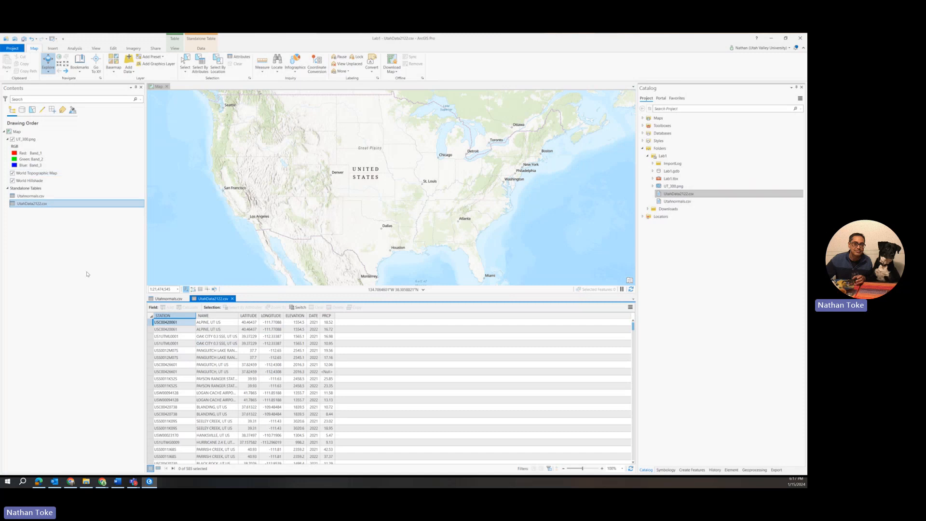
Display Utahnormals.csv as XY points named Utahnormals_XYTableToPoint, with LONGITUDE as X, LATITUDE as Y and coordinate system GCS_WGS_1984
ctrl+click(34, 197)
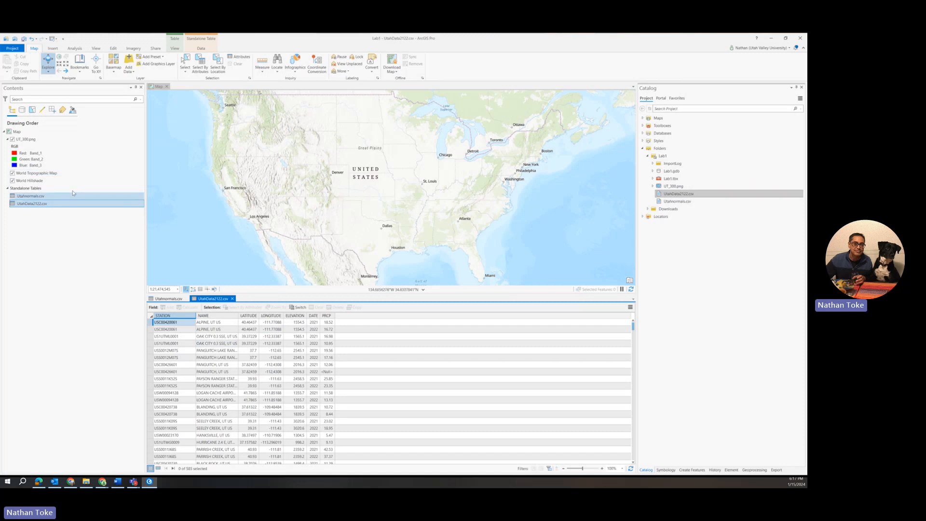
click(34, 196)
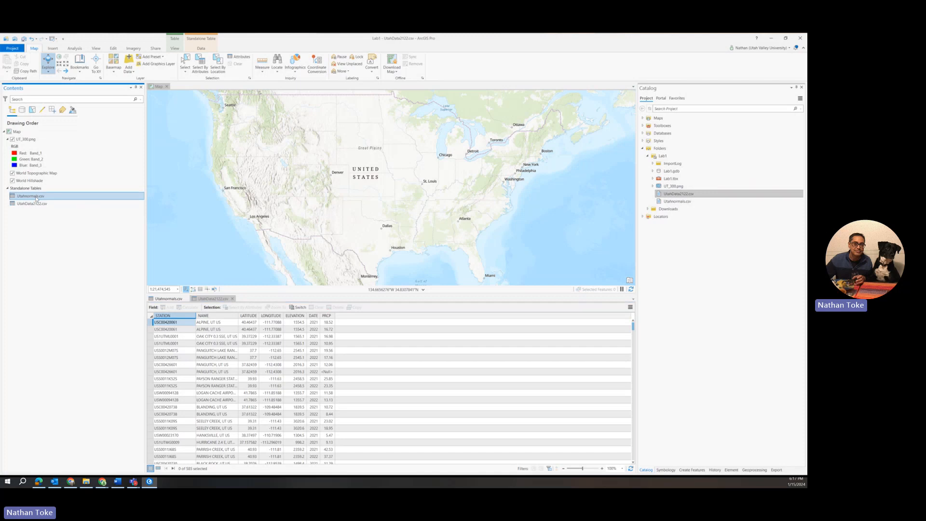
click(174, 300)
click(34, 196)
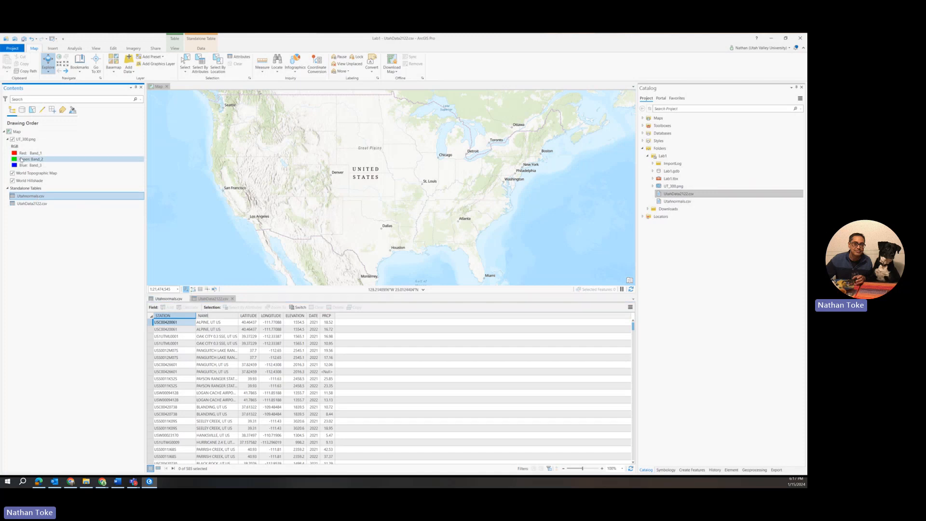
right_click(34, 199)
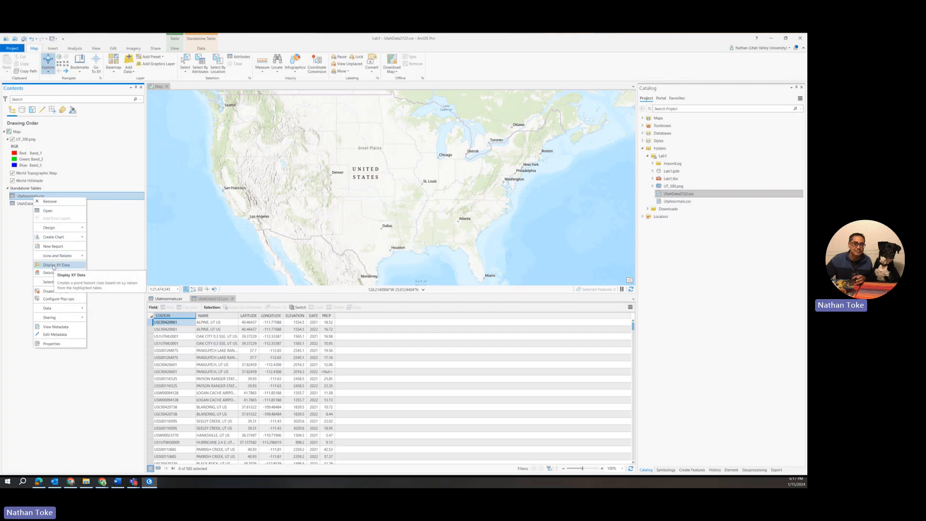
click(53, 266)
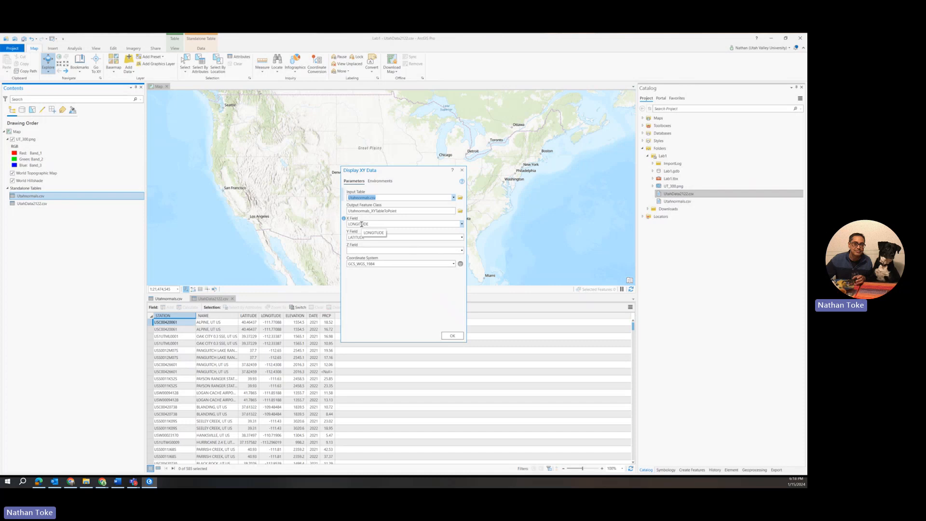
click(451, 335)
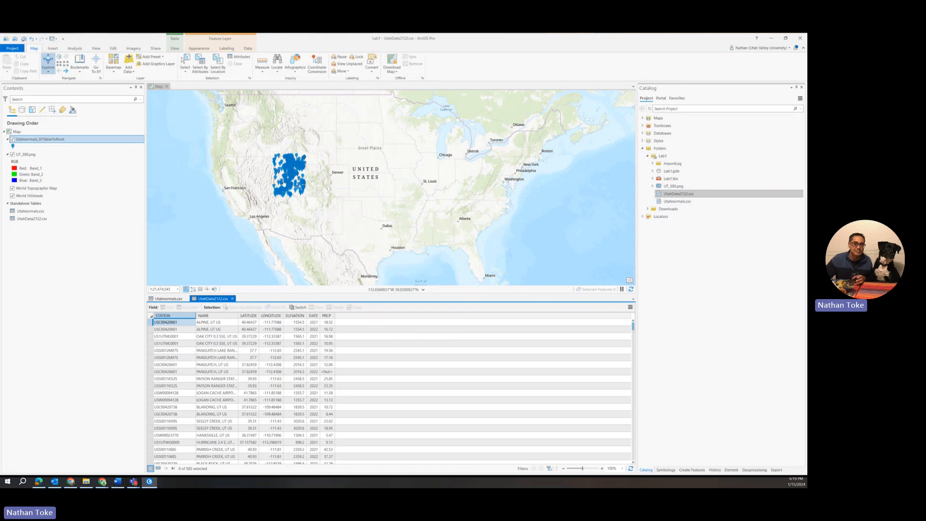
Examine the distribution of the Utahnormals station points across Utah on the map
scroll(284, 184, up, 8)
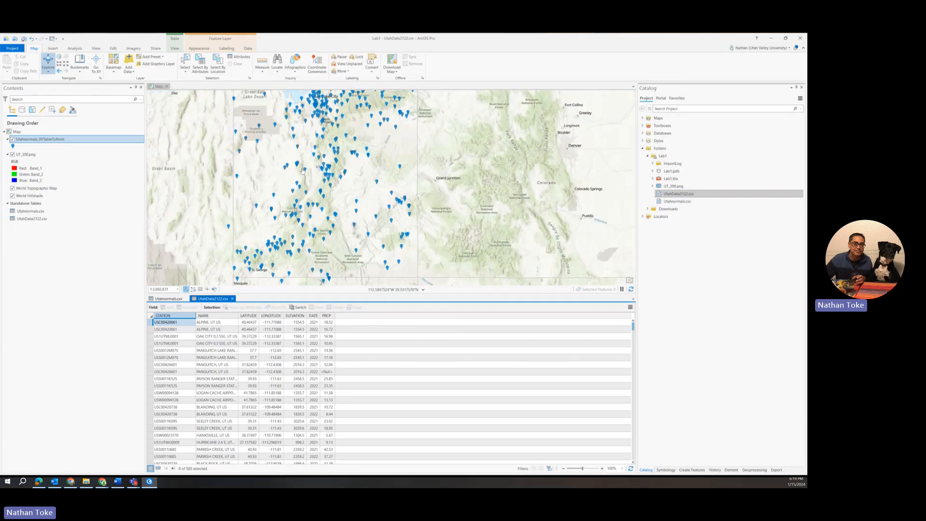
drag(306, 174, 357, 248)
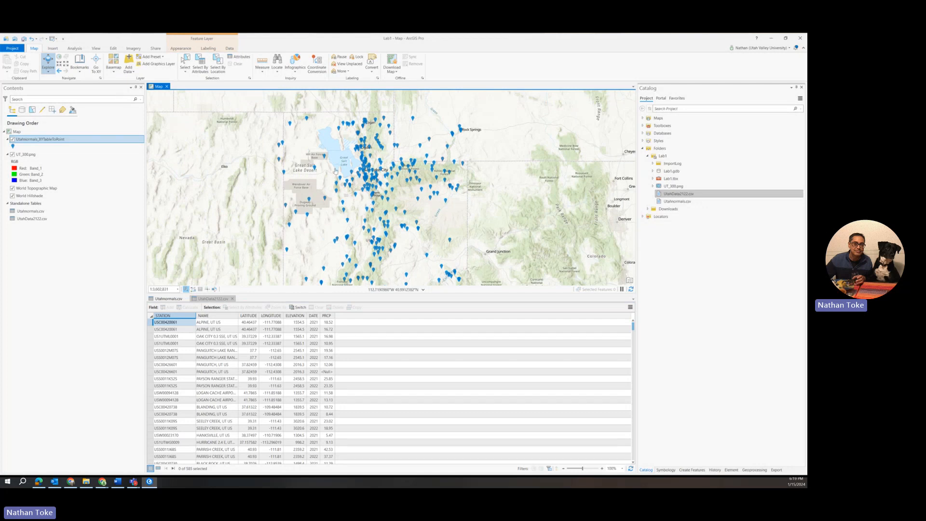
drag(385, 215, 386, 196)
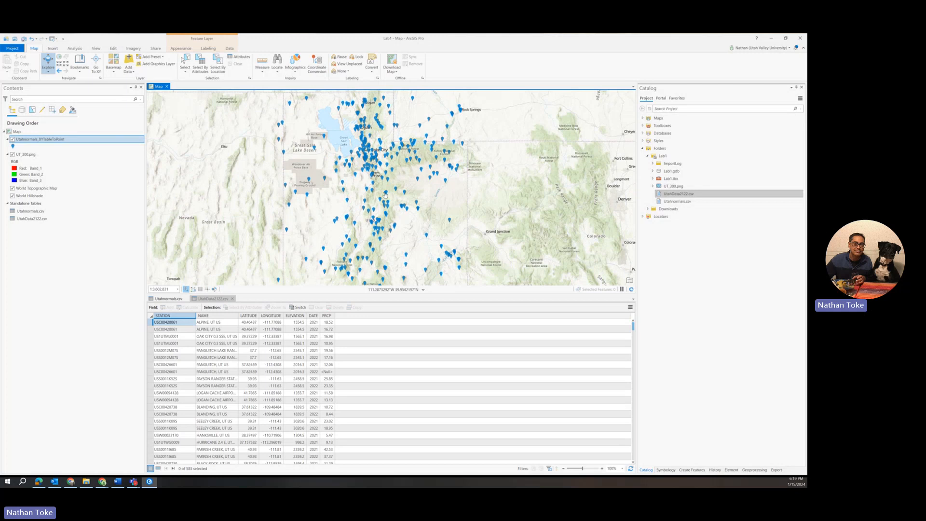
scroll(386, 195, down, 2)
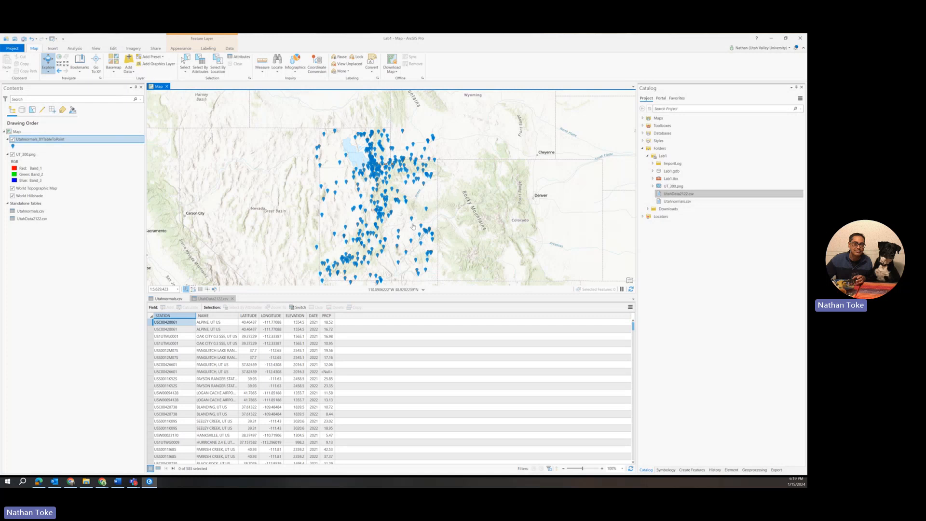
Expand the Lab1.gdb geodatabase to locate the Utahnormals_XYTableToPoint feature class
click(21, 142)
right_click(21, 141)
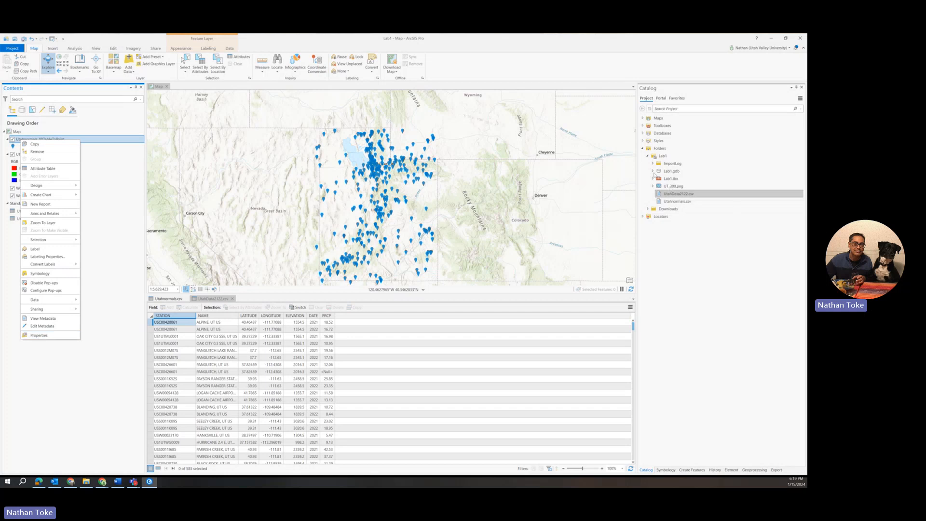
click(654, 171)
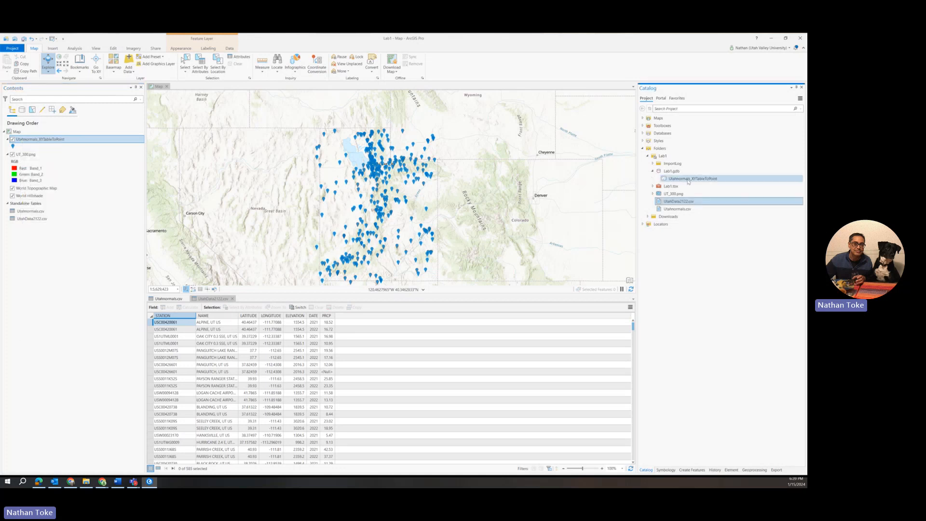